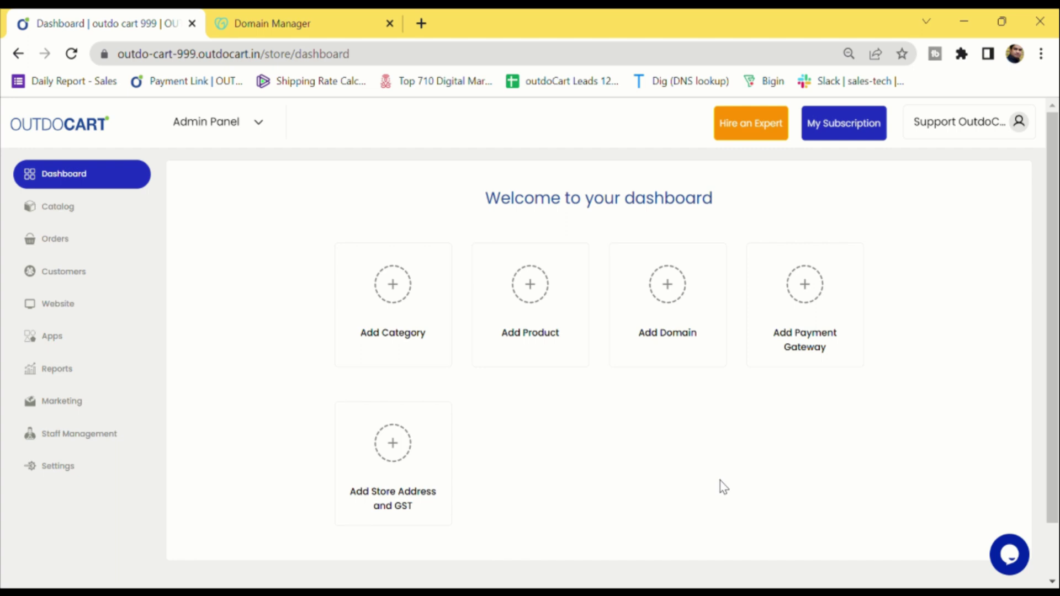
Open OutdoCart's Domain Setup page from the Add Domain card on the dashboard.
click(663, 337)
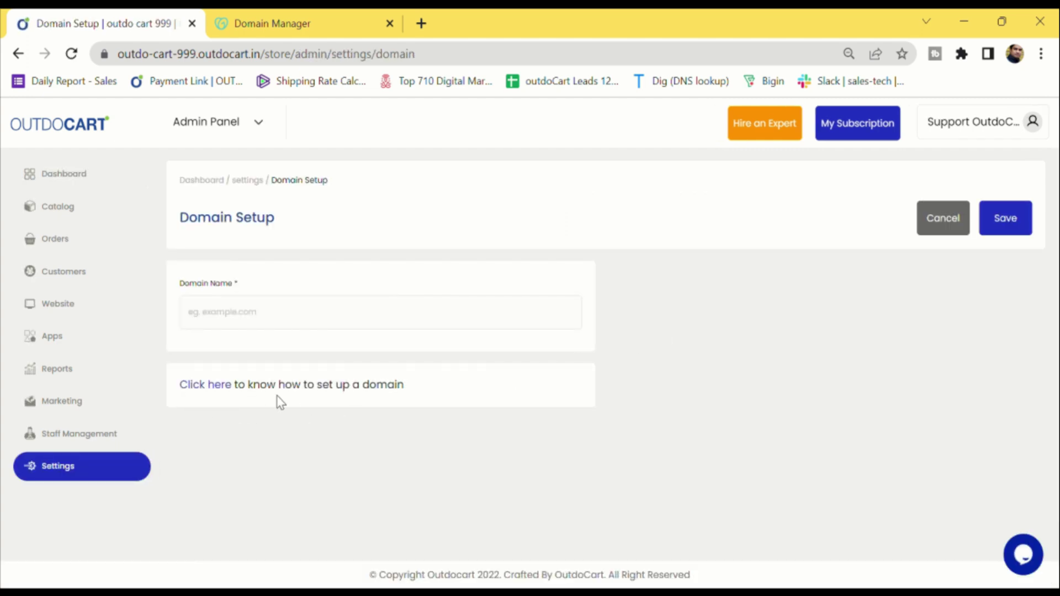
Open the GoDaddy setup guide and select the A record IP address 3.6.31.177.
click(202, 386)
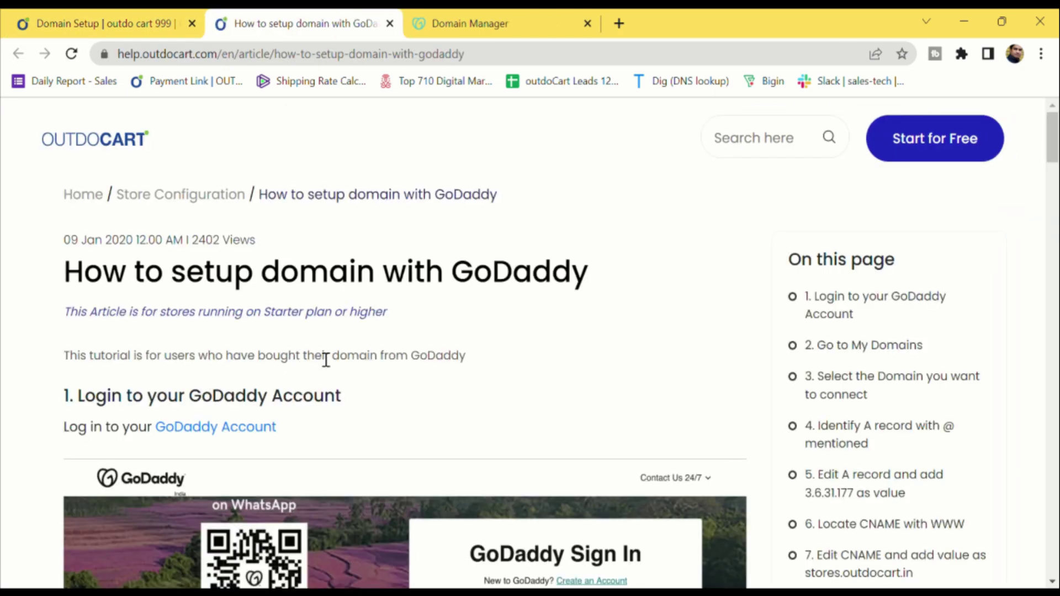
scroll(324, 360, down, 3)
scroll(315, 348, down, 3)
scroll(316, 349, down, 3)
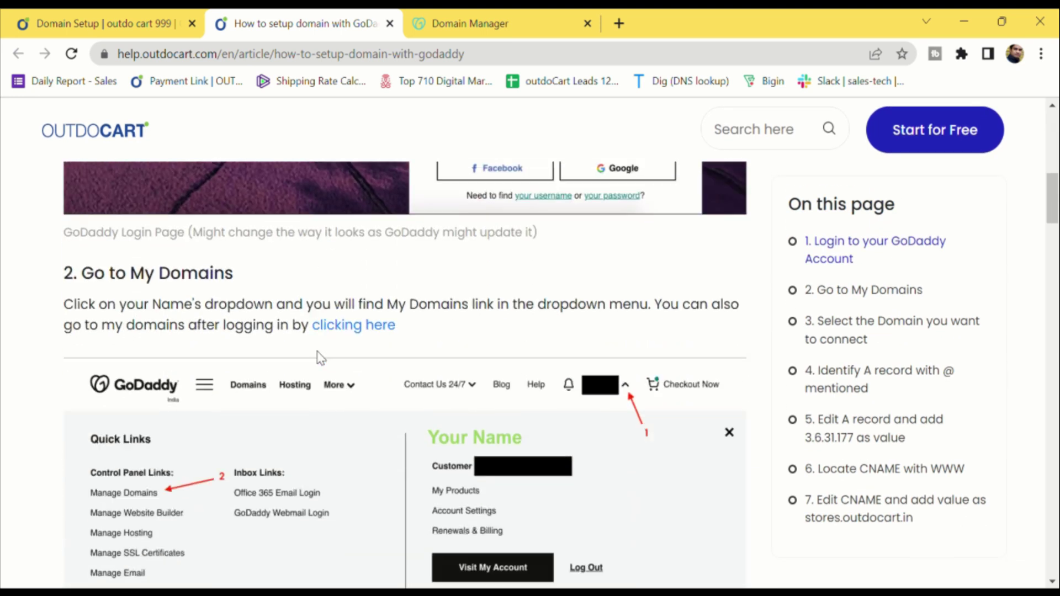
scroll(319, 356, down, 5)
scroll(320, 358, down, 2)
scroll(320, 358, down, 2)
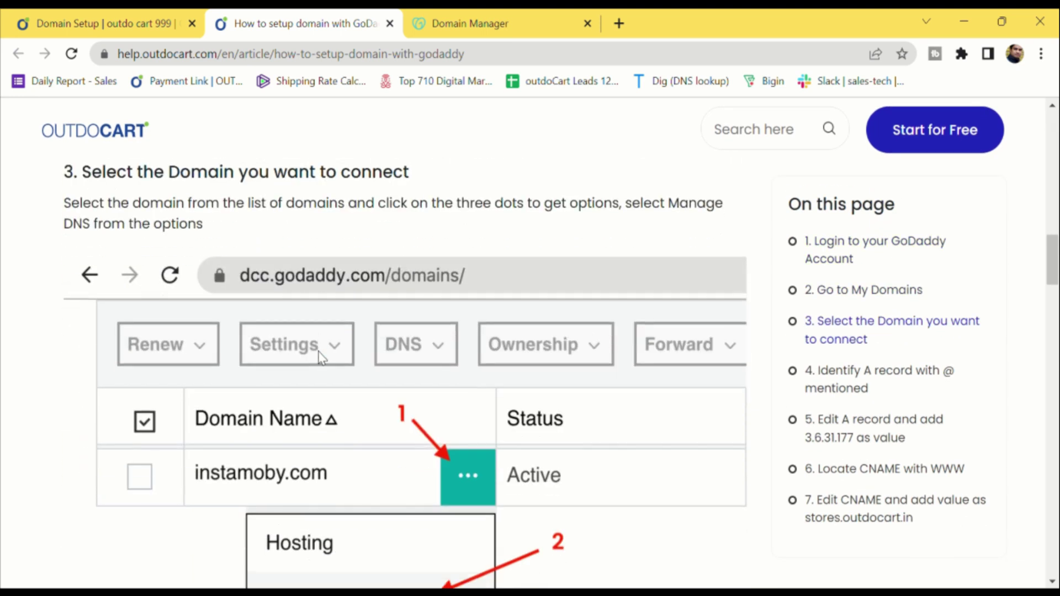
scroll(321, 357, down, 3)
scroll(320, 358, down, 2)
scroll(320, 358, down, 2)
scroll(320, 358, down, 2)
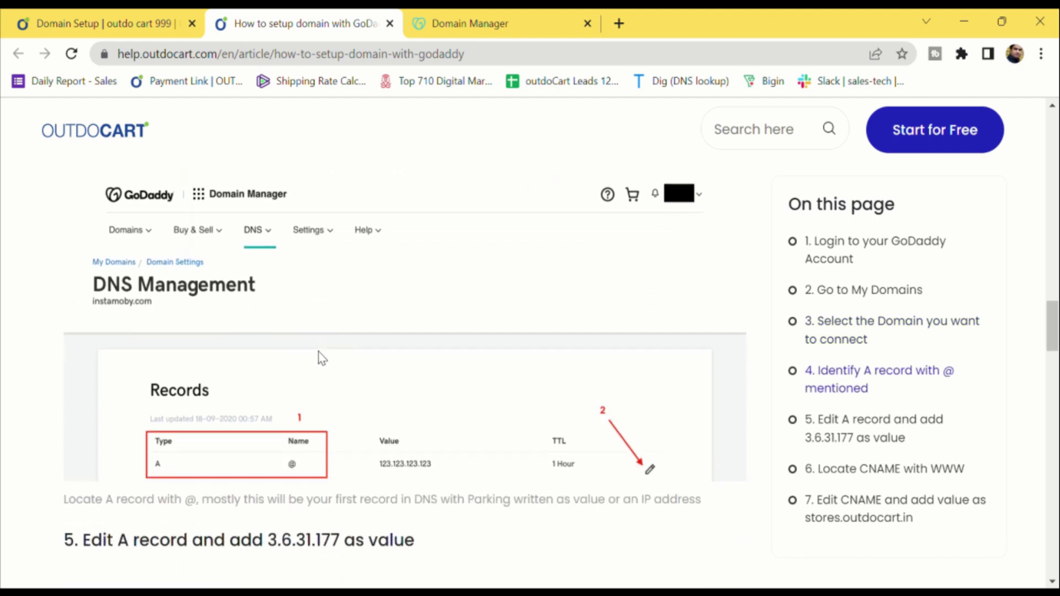
scroll(322, 358, down, 1)
scroll(322, 358, down, 1)
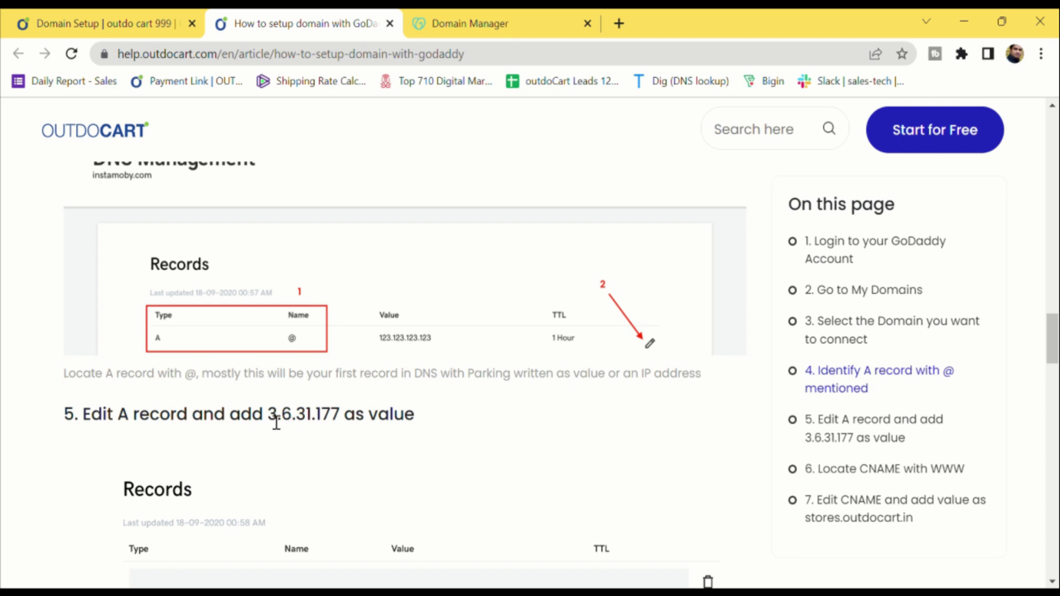
drag(268, 418, 343, 421)
key(ctrl+c)
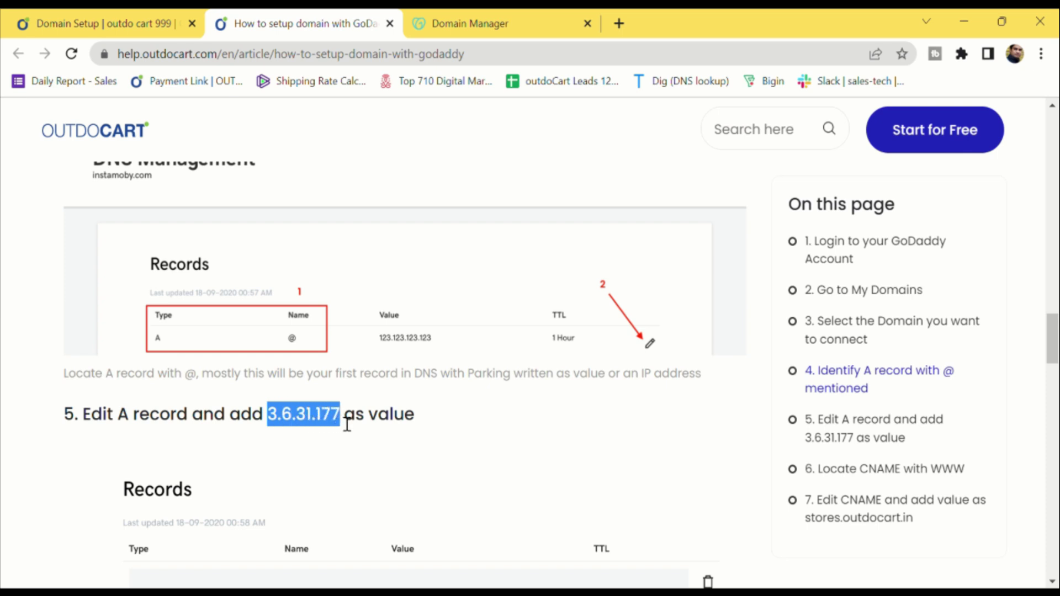
Switch to GoDaddy Domain Manager and show the DNS records for demostore.co.in.
click(475, 26)
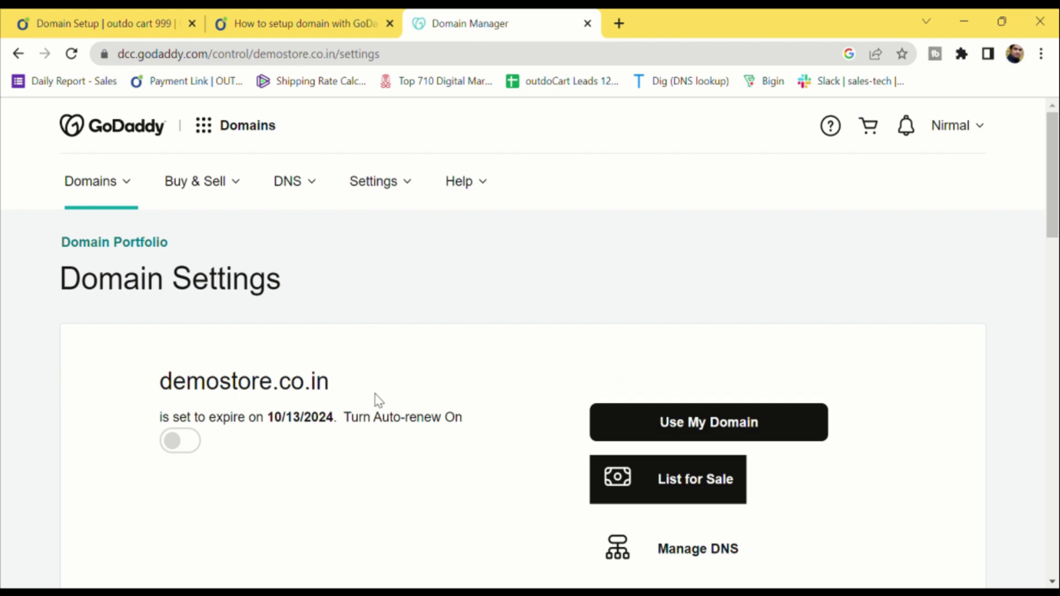
scroll(382, 402, down, 1)
scroll(350, 399, up, 1)
scroll(373, 403, down, 1)
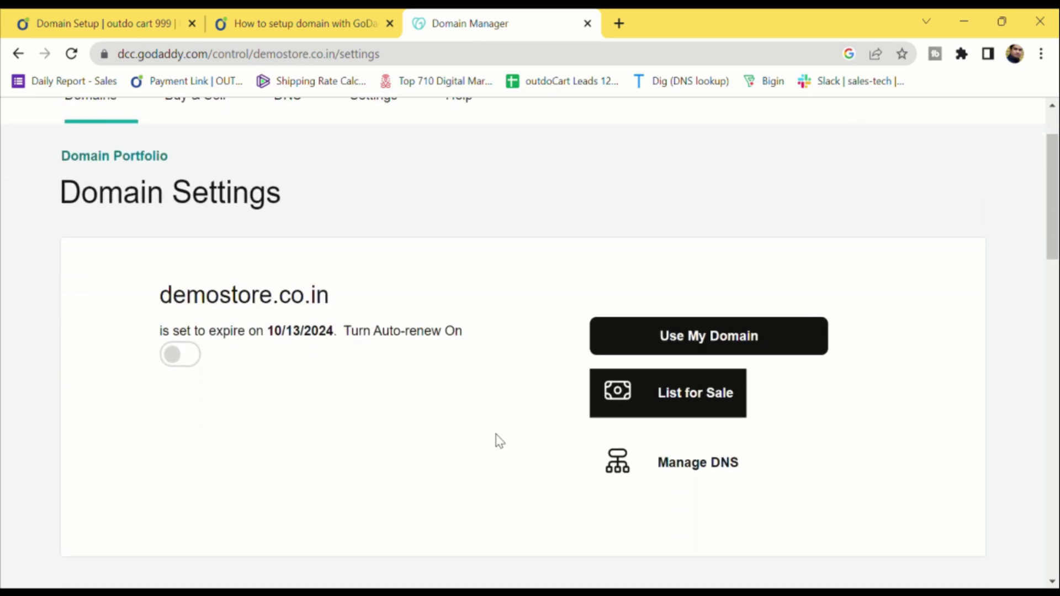
click(681, 473)
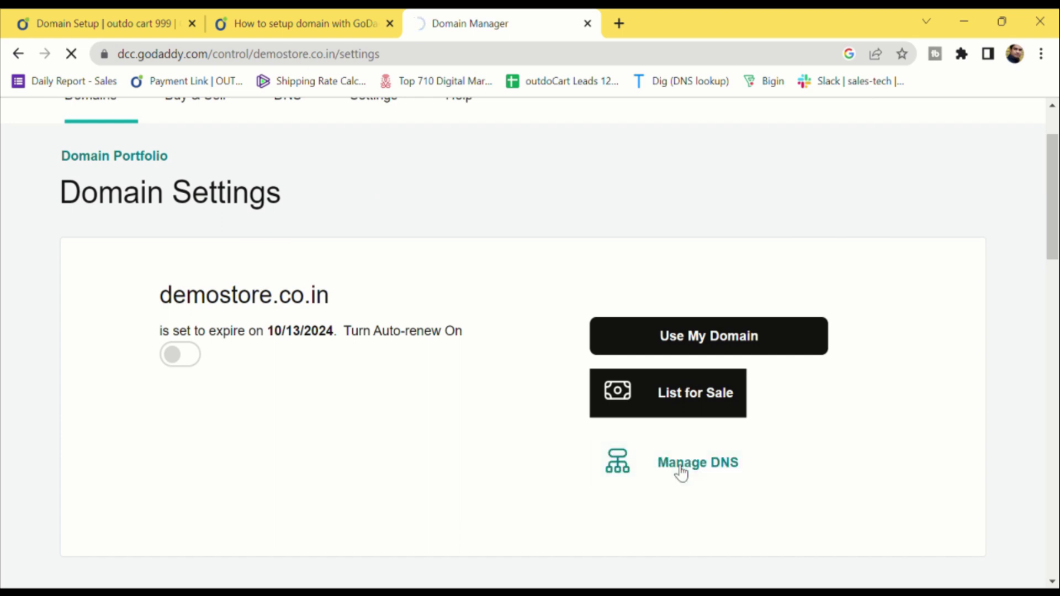
scroll(407, 439, down, 4)
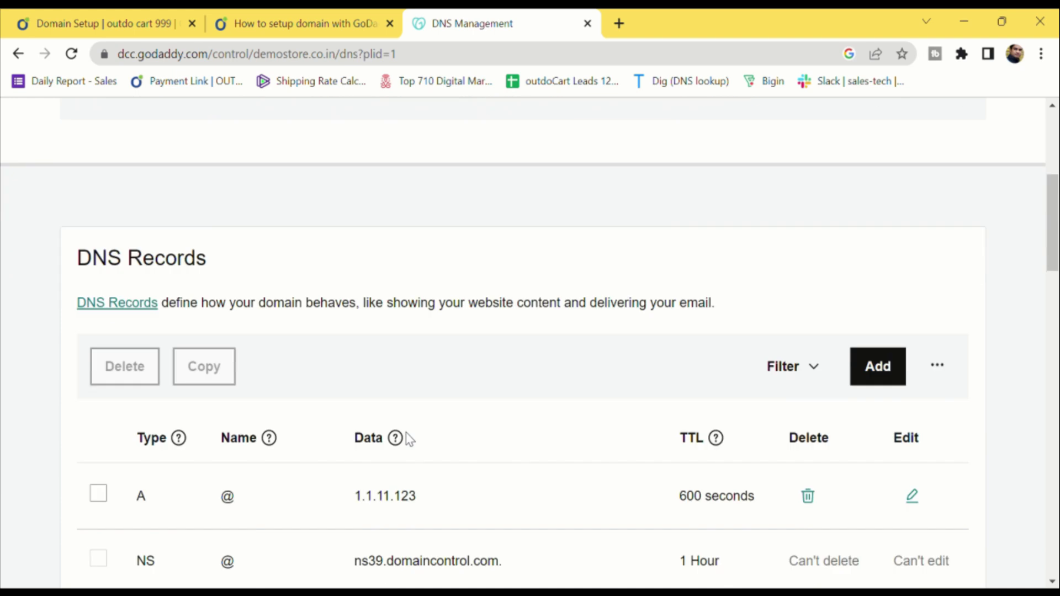
scroll(407, 440, down, 1)
scroll(407, 439, down, 2)
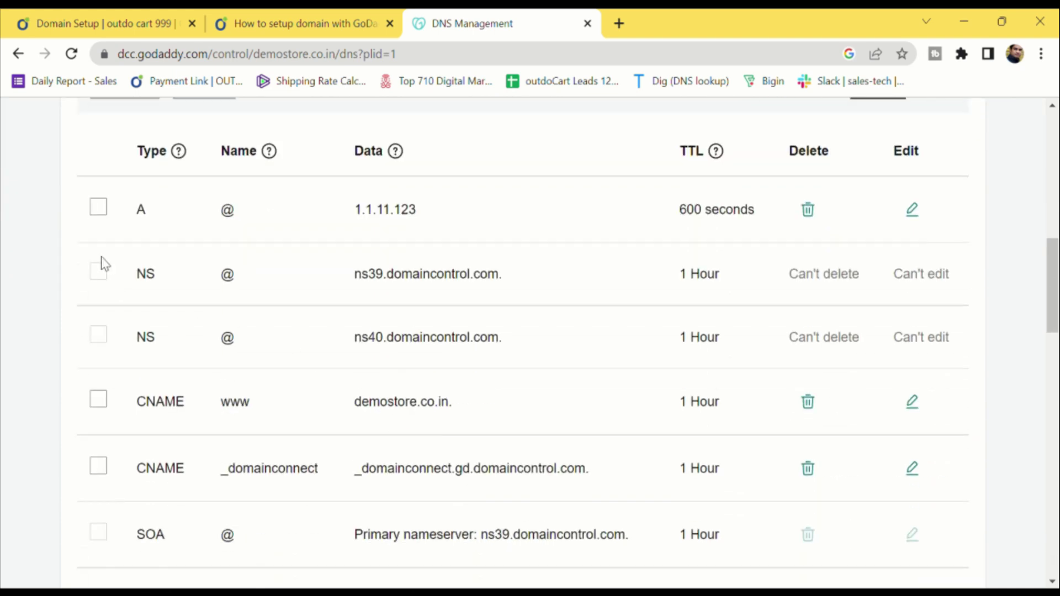
Change the @ A record value from 1.1.11.123 to 3.6.31.177, set 3600-second TTL, and save.
click(917, 217)
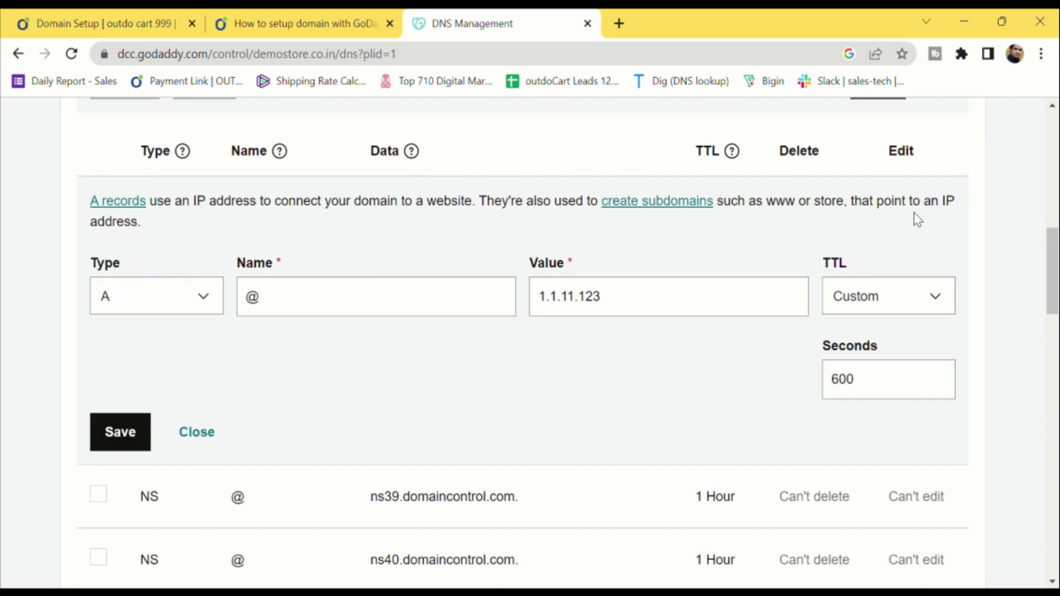
click(639, 310)
double_click(643, 311)
key(ctrl+v)
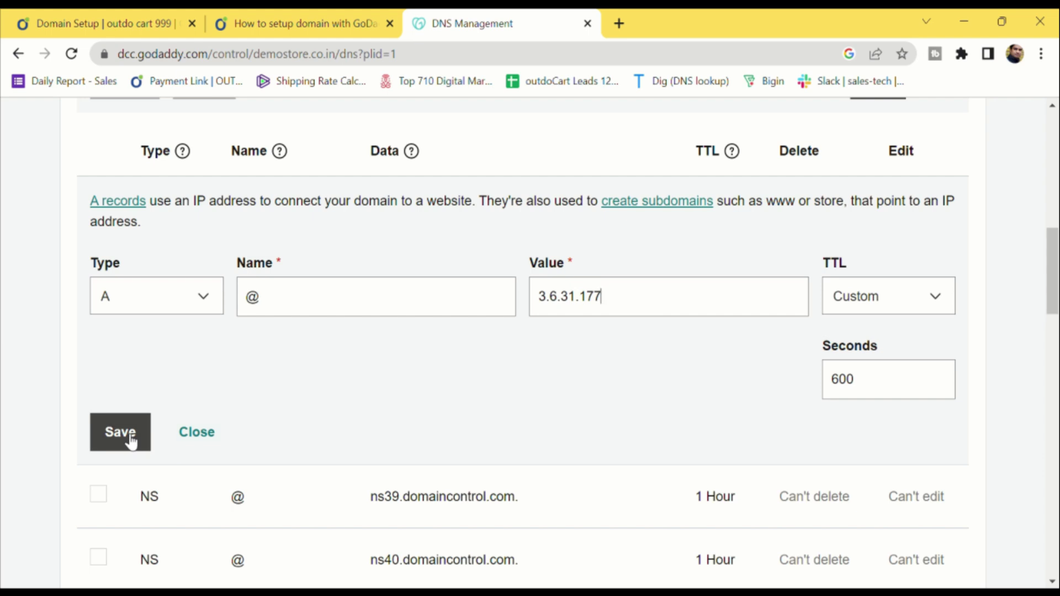
click(828, 386)
text(3600)
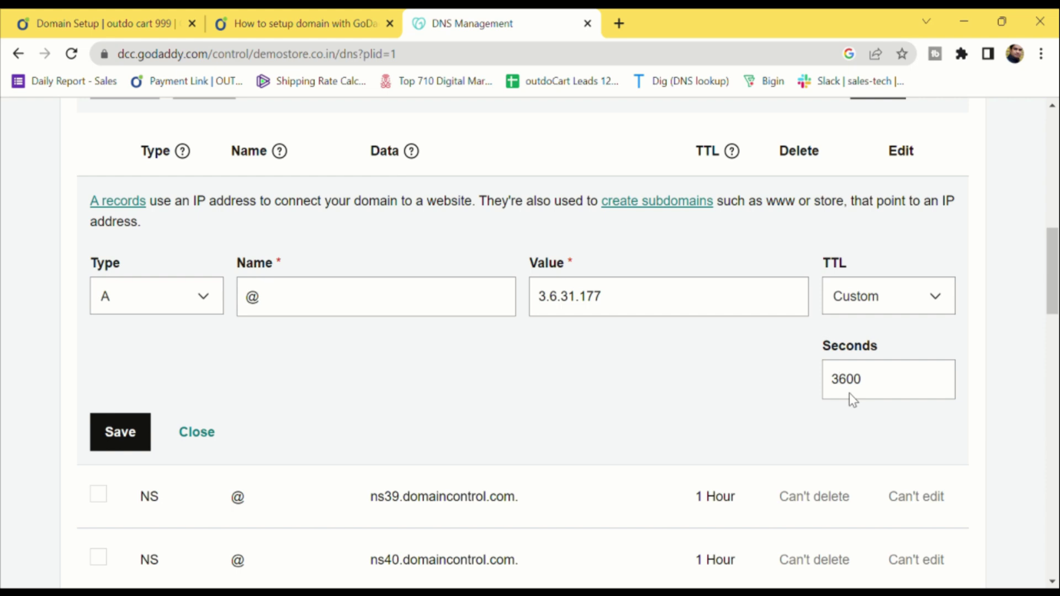
click(138, 438)
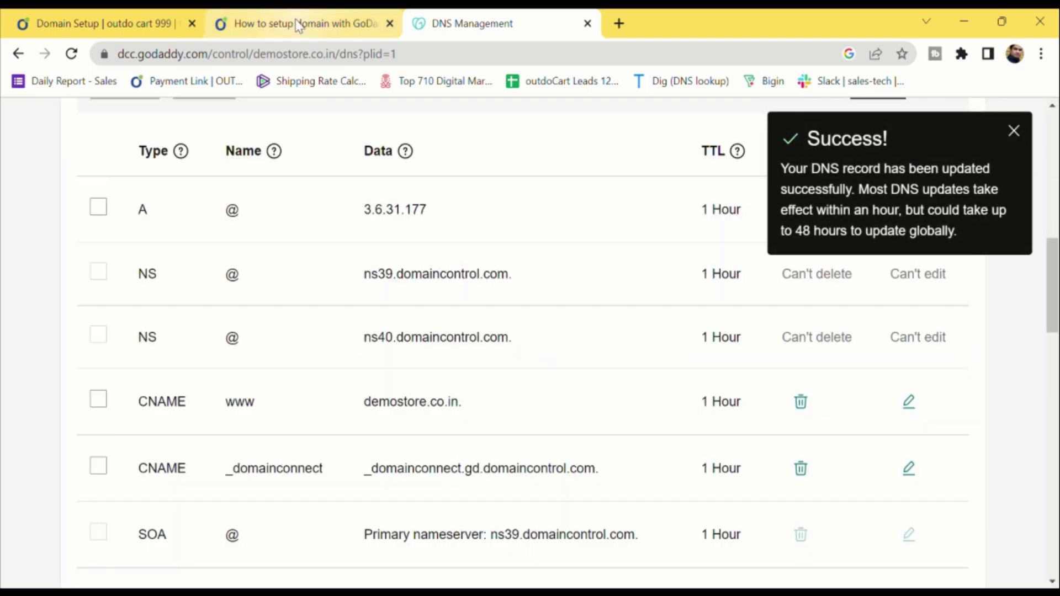
Select the CNAME target stores.outdocart.in in the guide, then return to GoDaddy's DNS records.
click(296, 25)
scroll(406, 435, down, 1)
scroll(406, 435, down, 4)
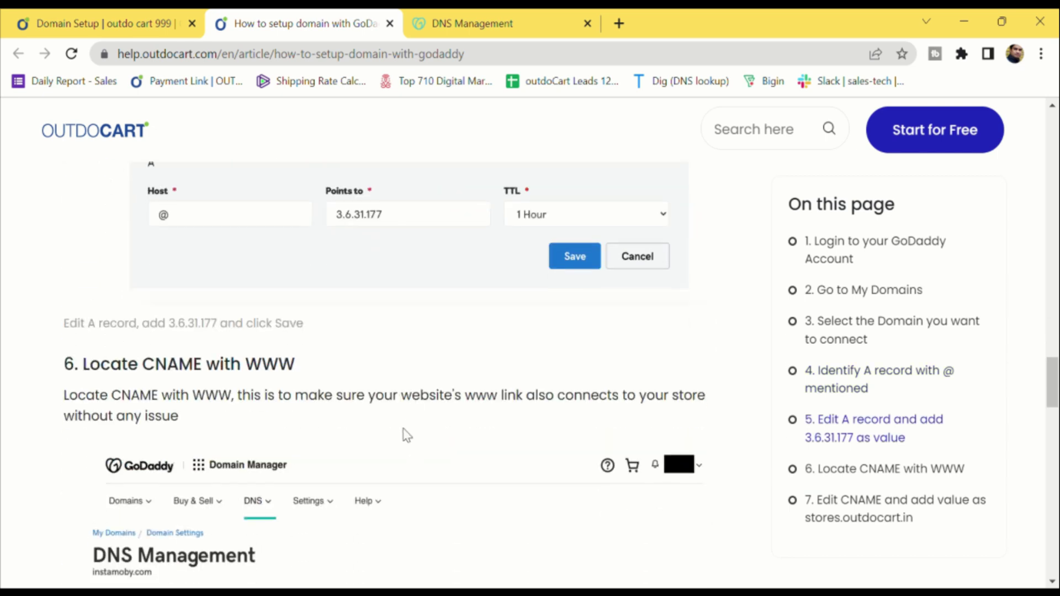
scroll(406, 436, down, 5)
scroll(357, 424, down, 2)
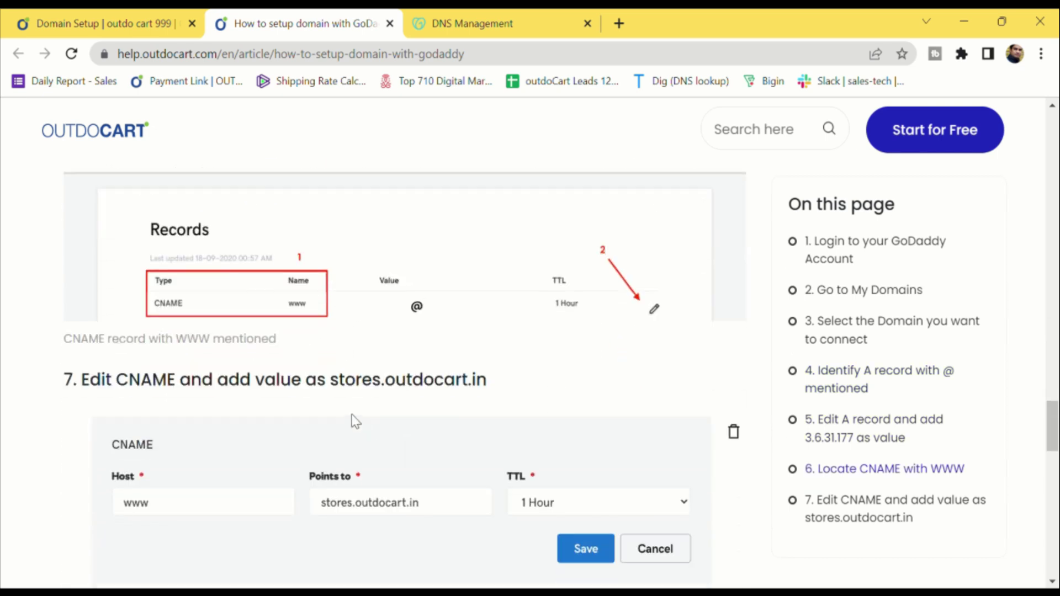
drag(330, 382, 491, 388)
key(ctrl+c)
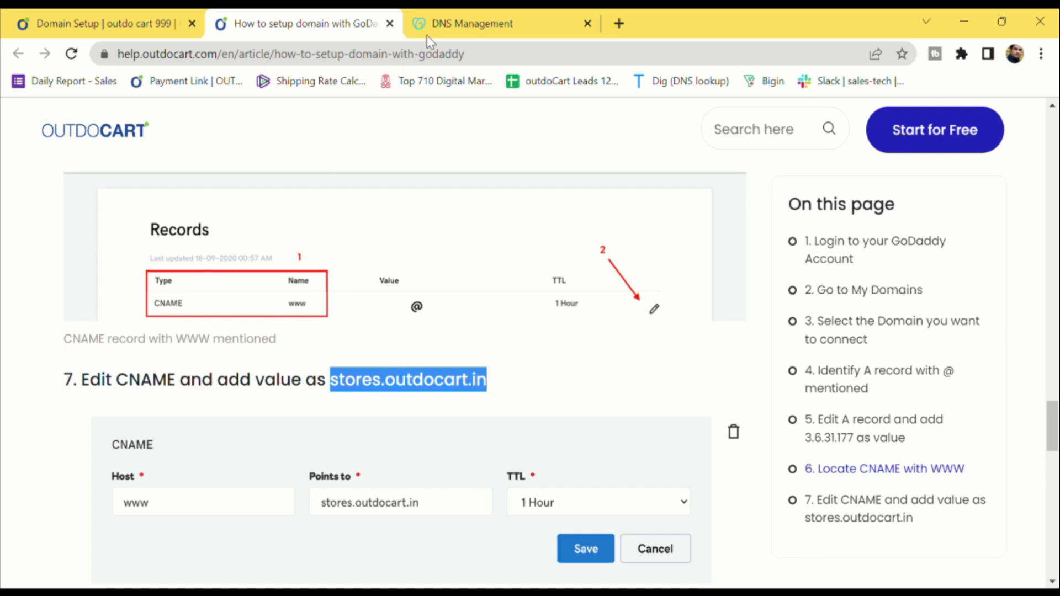
click(472, 31)
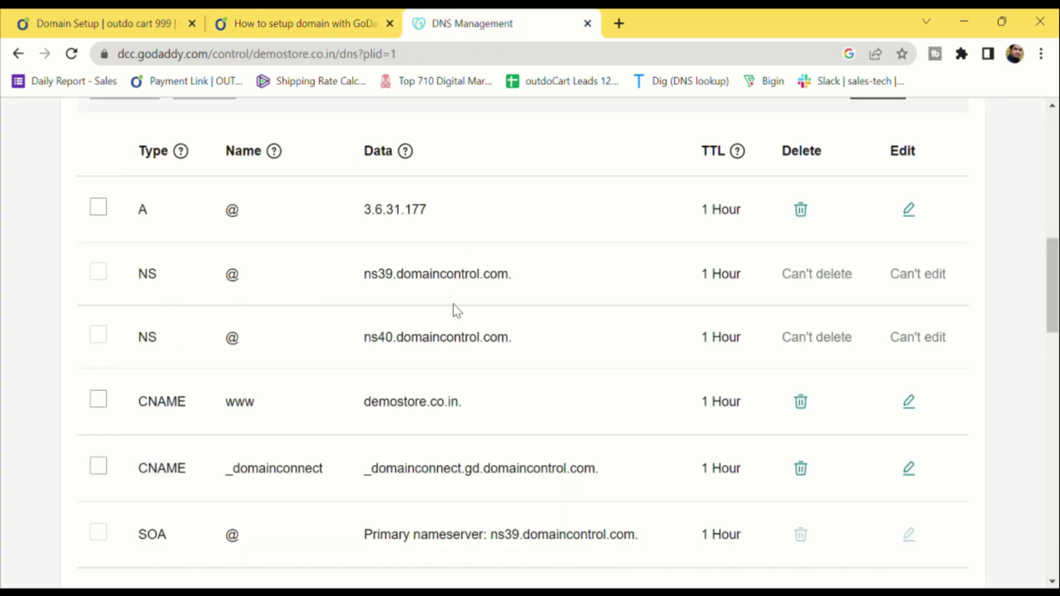
scroll(468, 368, down, 1)
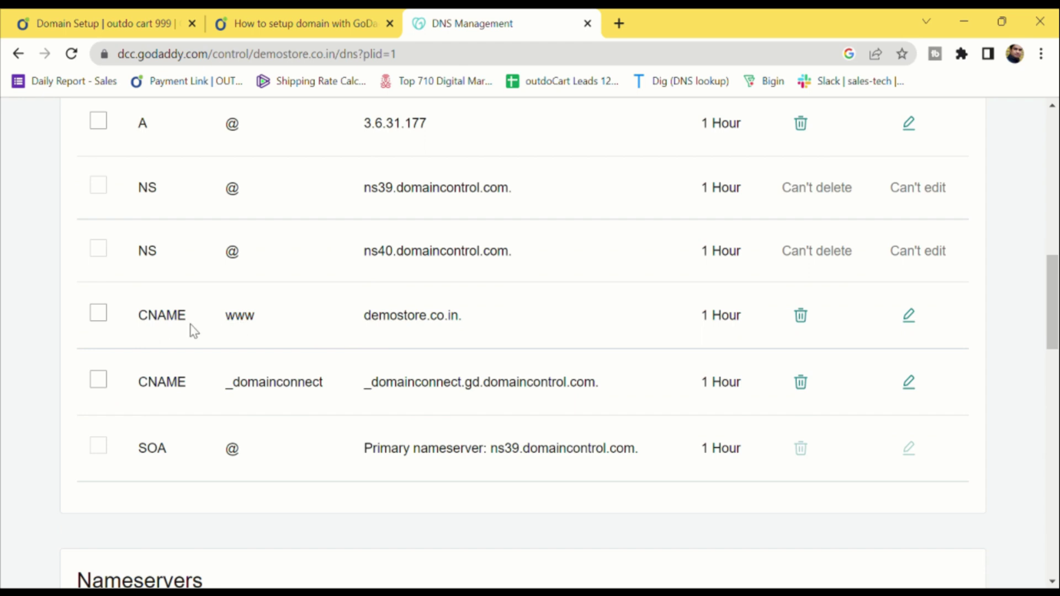
Replace the www CNAME value demostore.co.in with stores.outdocart.in, save, and select the domain name.
click(909, 316)
click(652, 390)
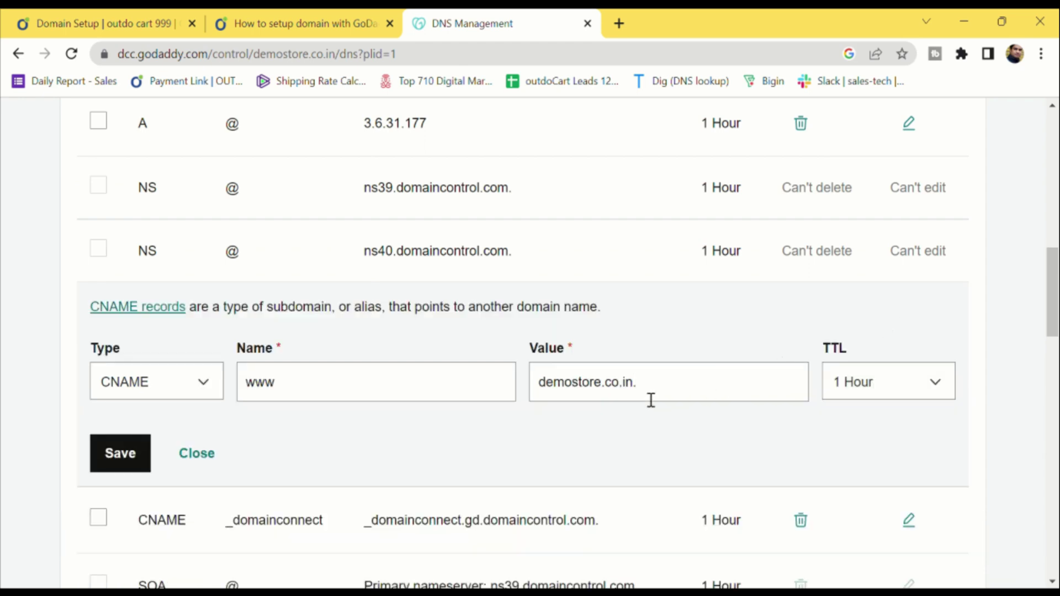
key(ctrl+v)
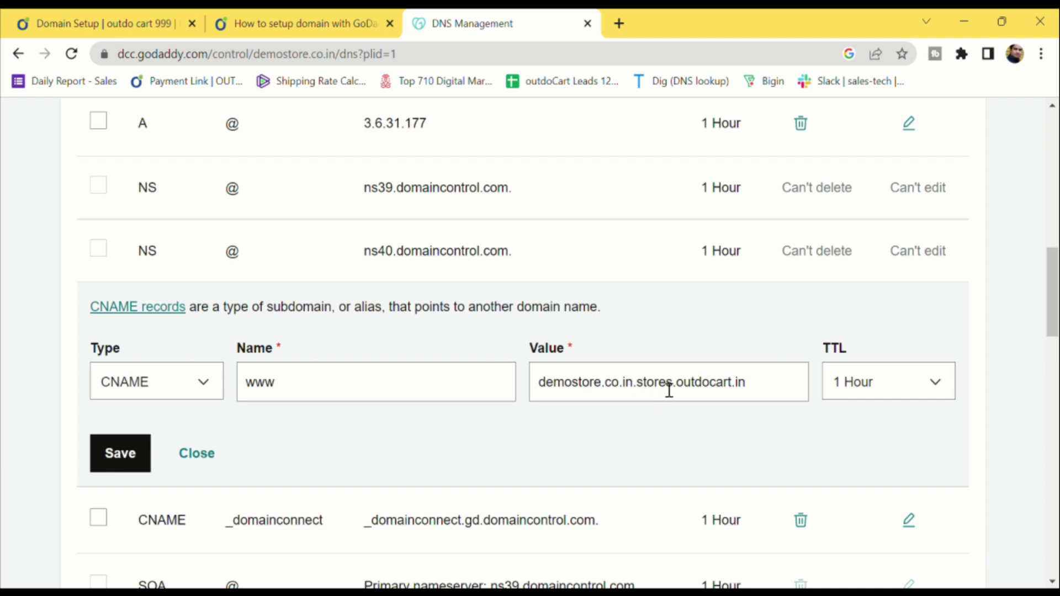
drag(636, 386, 509, 417)
key(BackSpace)
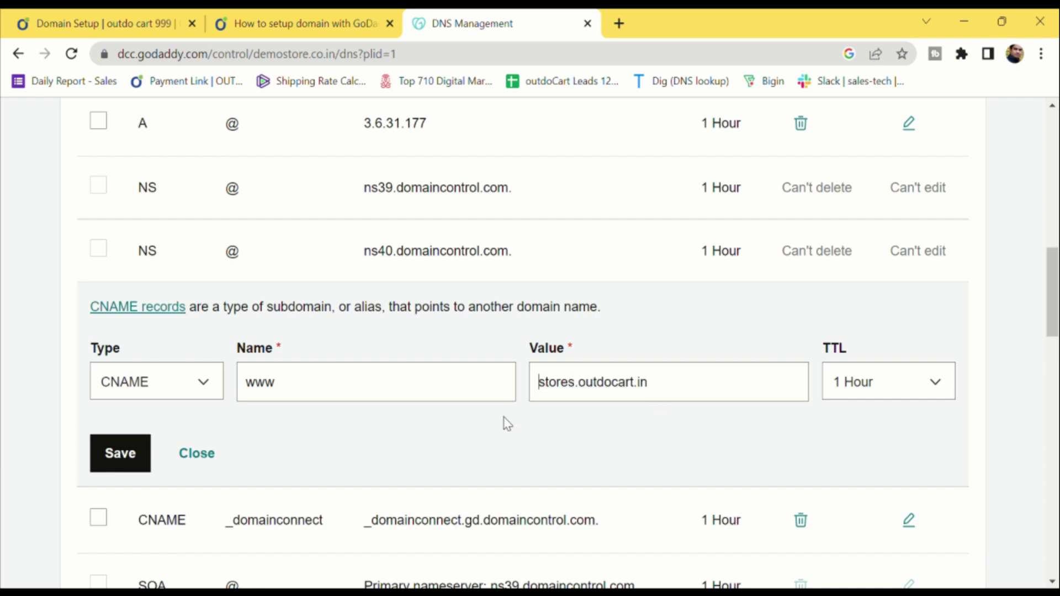
click(121, 467)
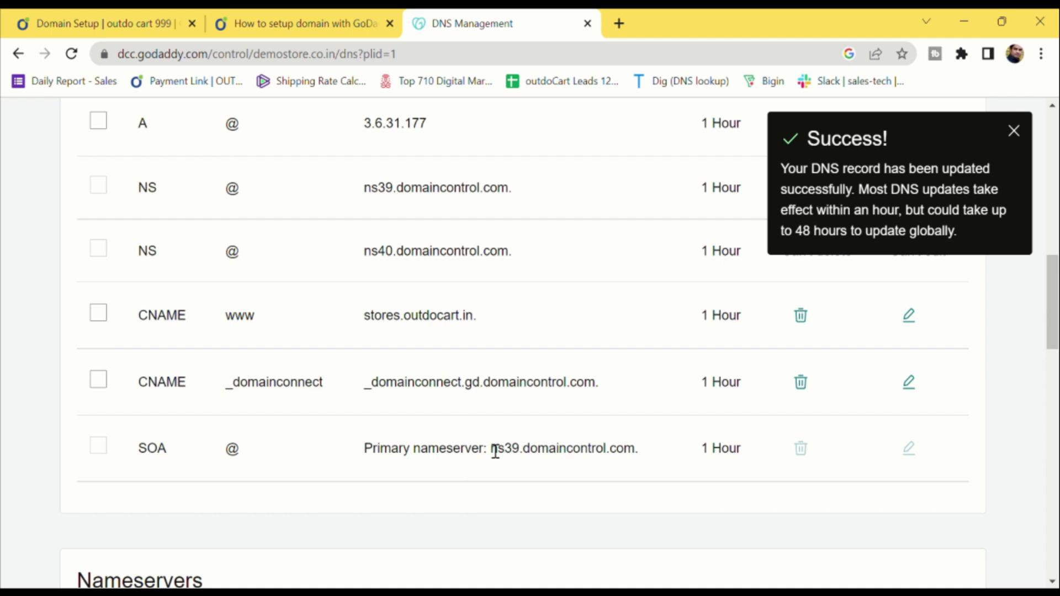
scroll(496, 452, up, 1)
scroll(488, 448, up, 3)
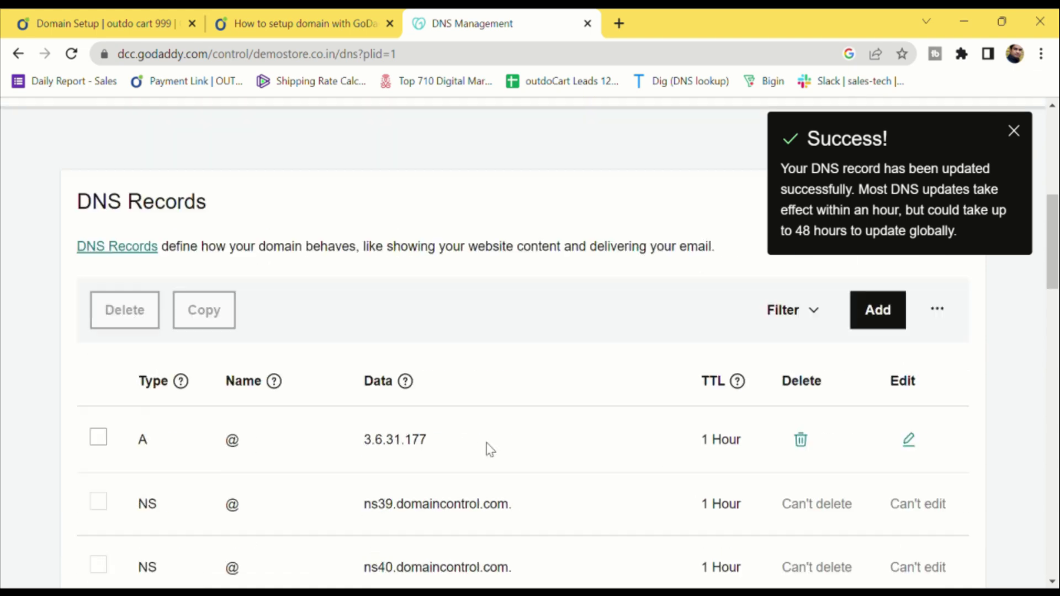
scroll(490, 449, up, 2)
scroll(495, 451, up, 2)
scroll(496, 451, up, 1)
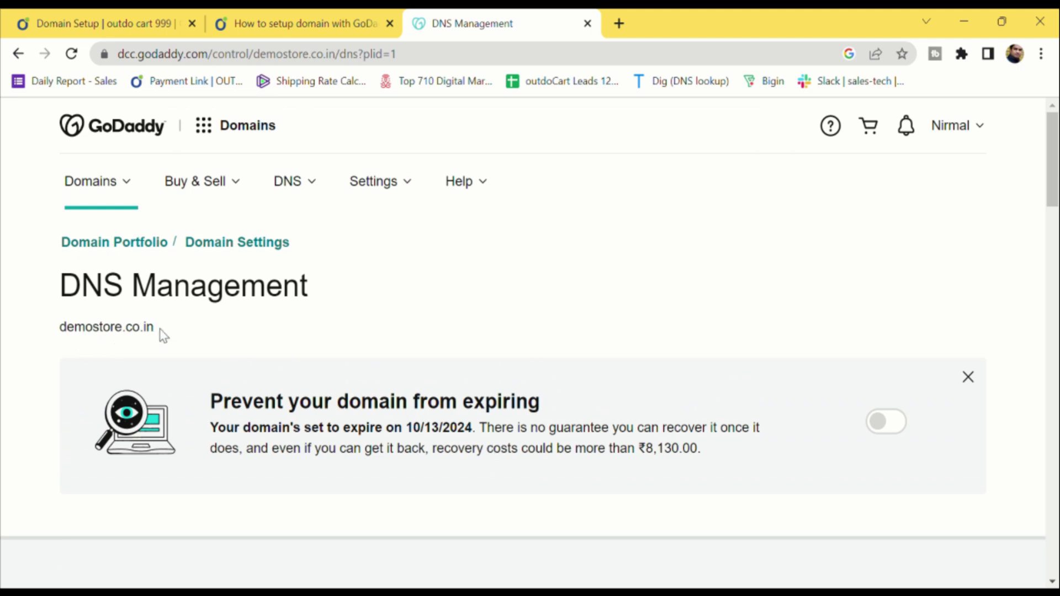
double_click(75, 336)
key(ctrl+c)
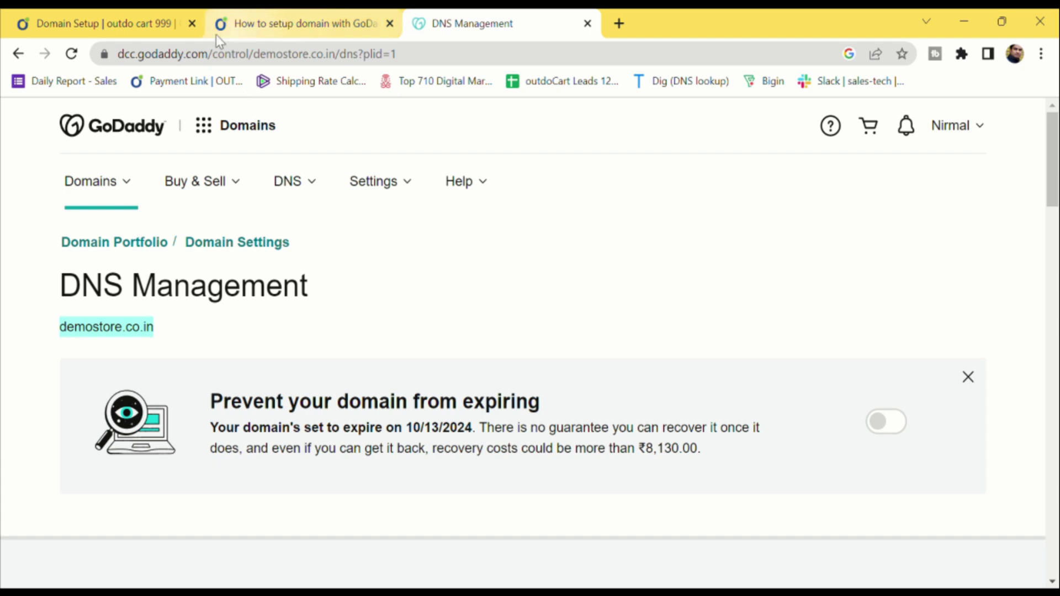
Save demostore.co.in as the Domain Name and note the Pending status's 15-minute recheck message.
click(128, 26)
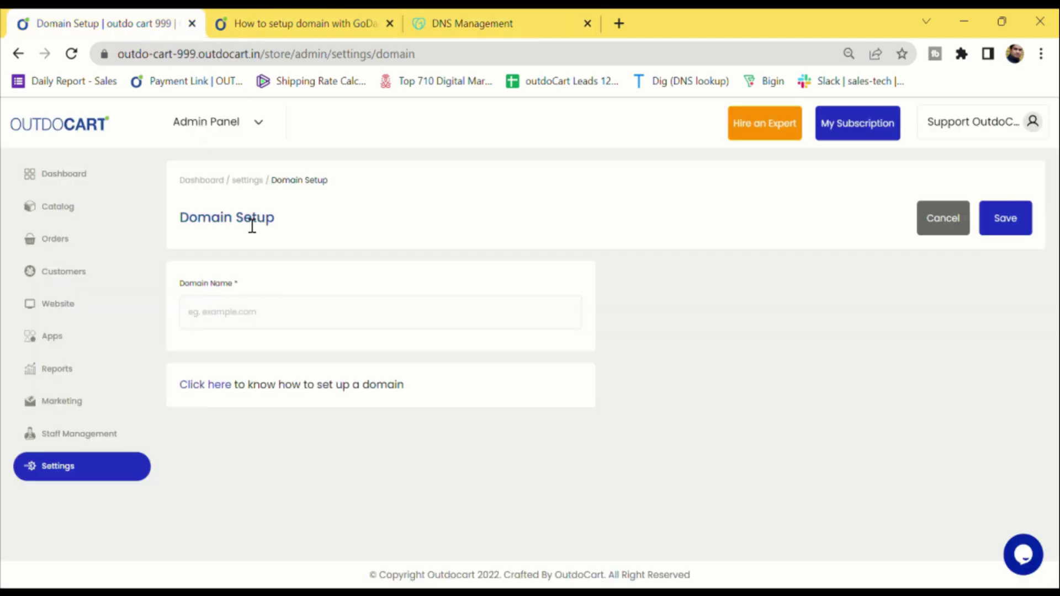
click(315, 330)
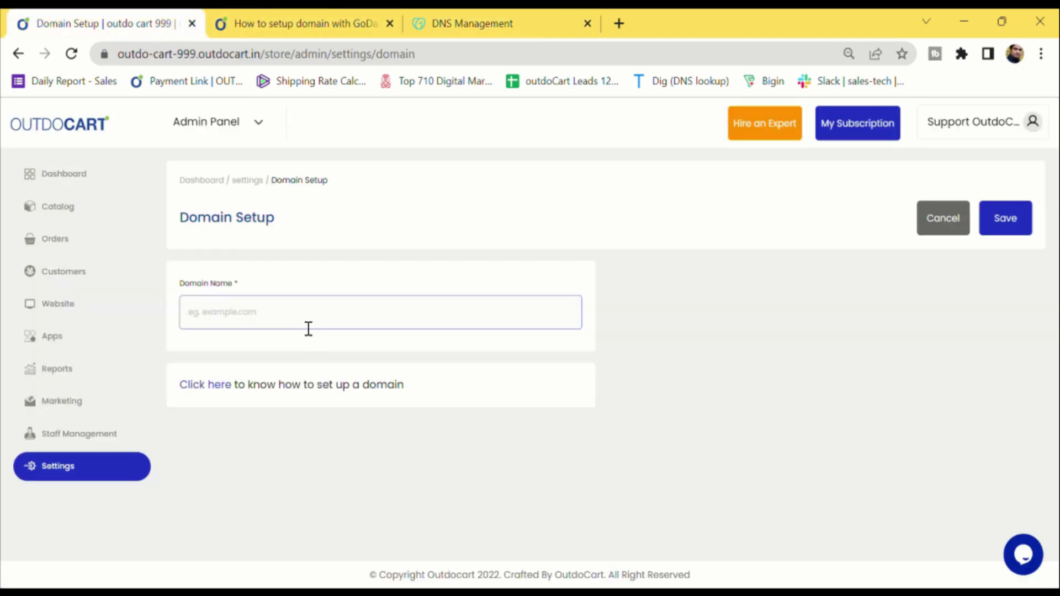
key(ctrl+v)
click(1006, 218)
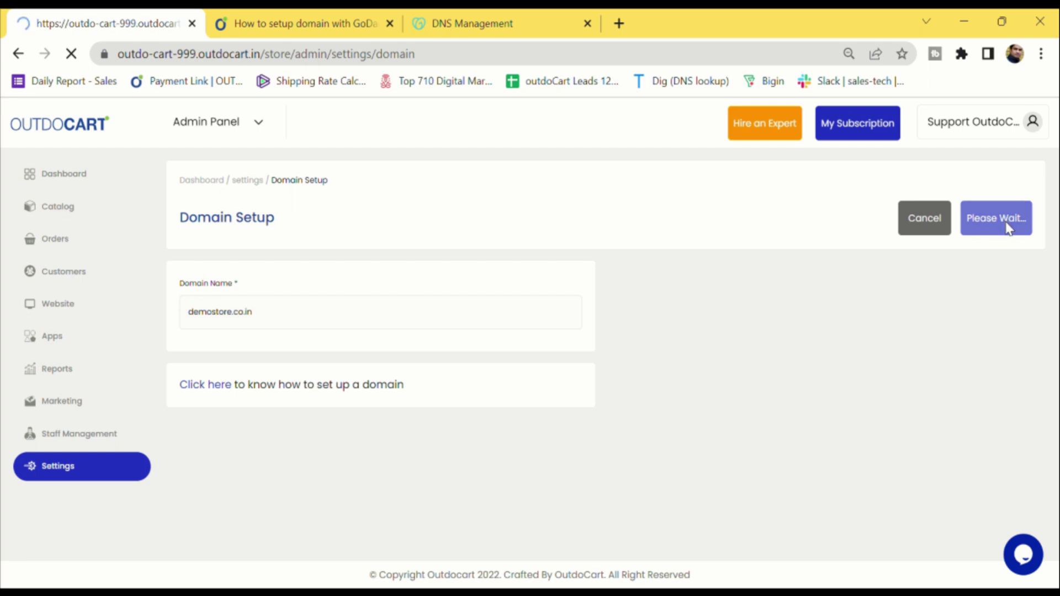
drag(509, 411, 461, 412)
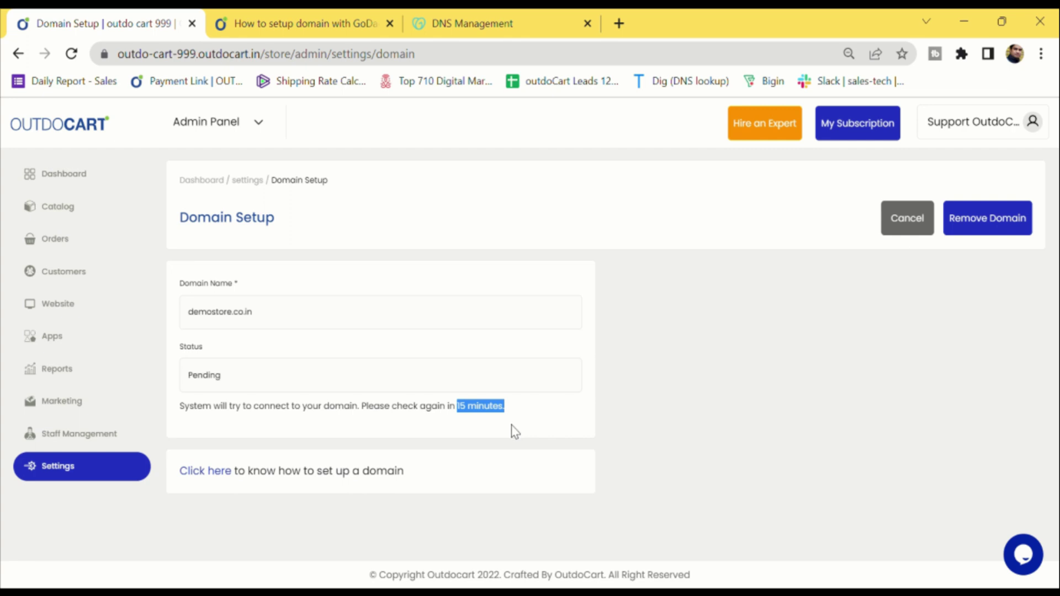
drag(256, 313, 193, 321)
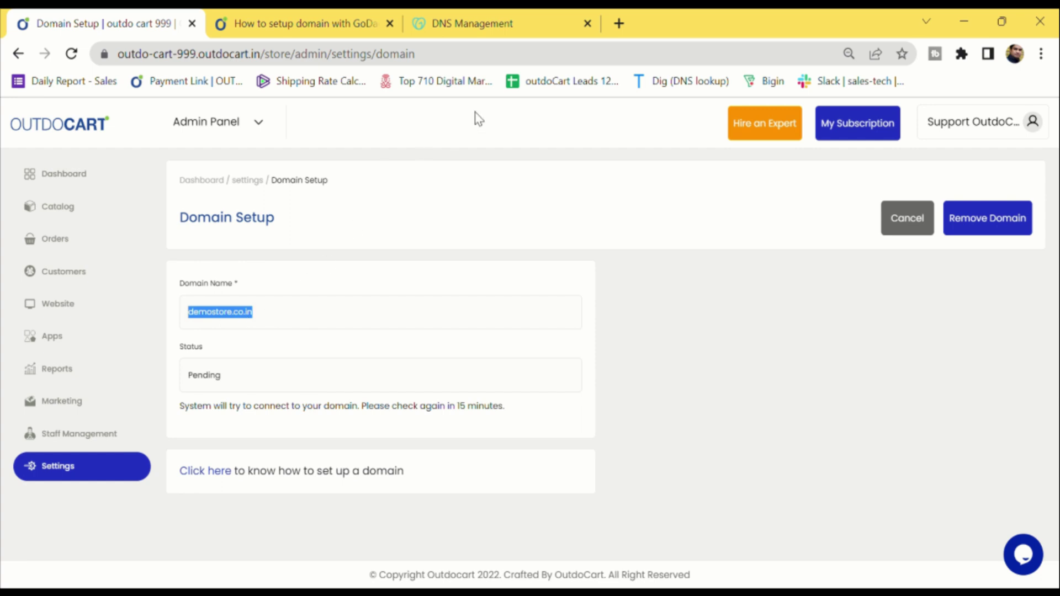
Load demostore.co.in in a new Chrome tab and refresh to see the unboxing notice.
click(619, 24)
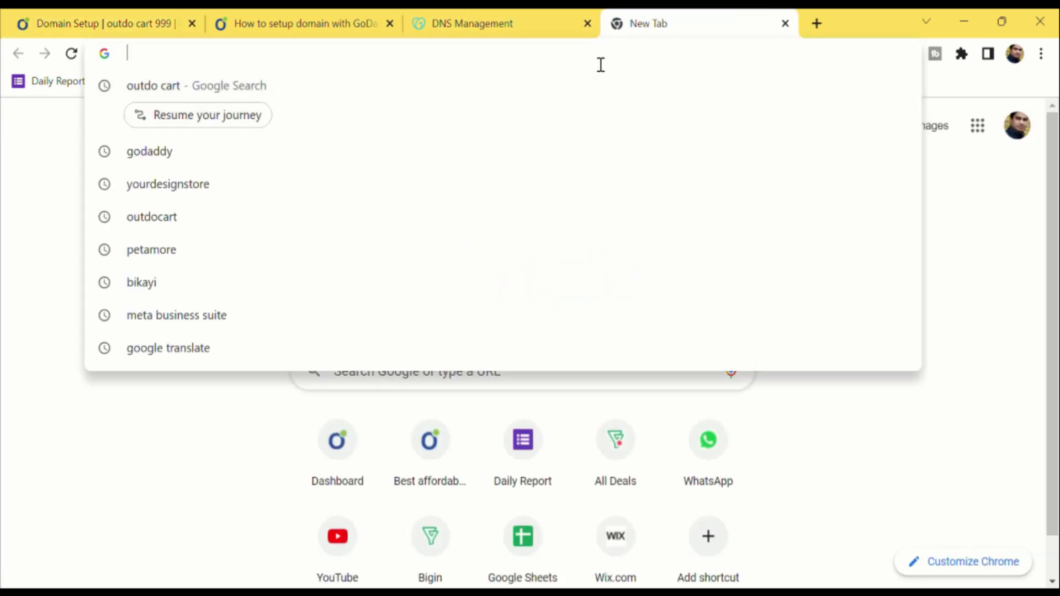
key(ctrl+v)
key(Return)
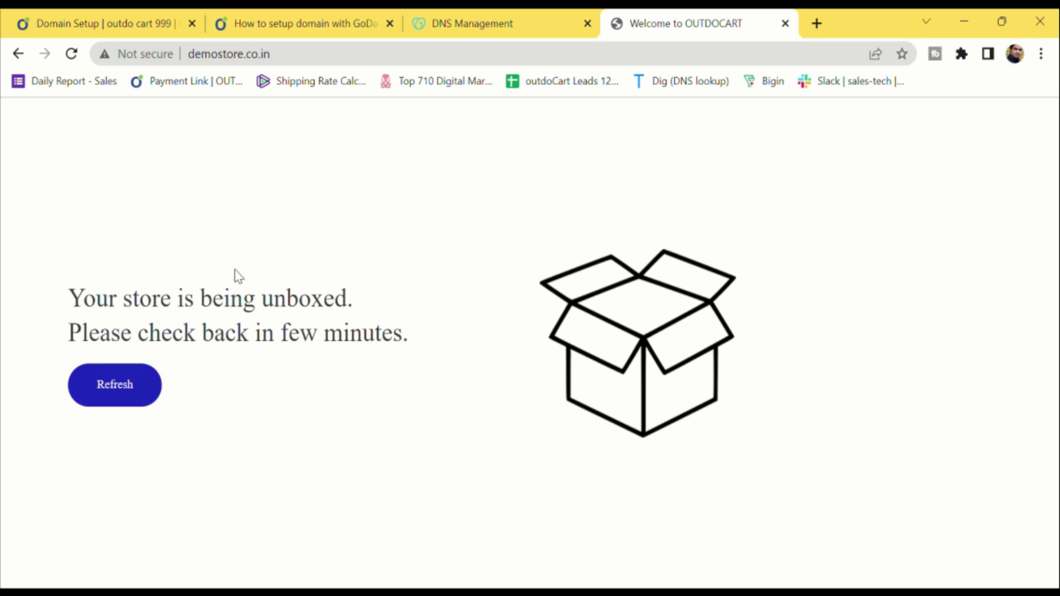
click(120, 396)
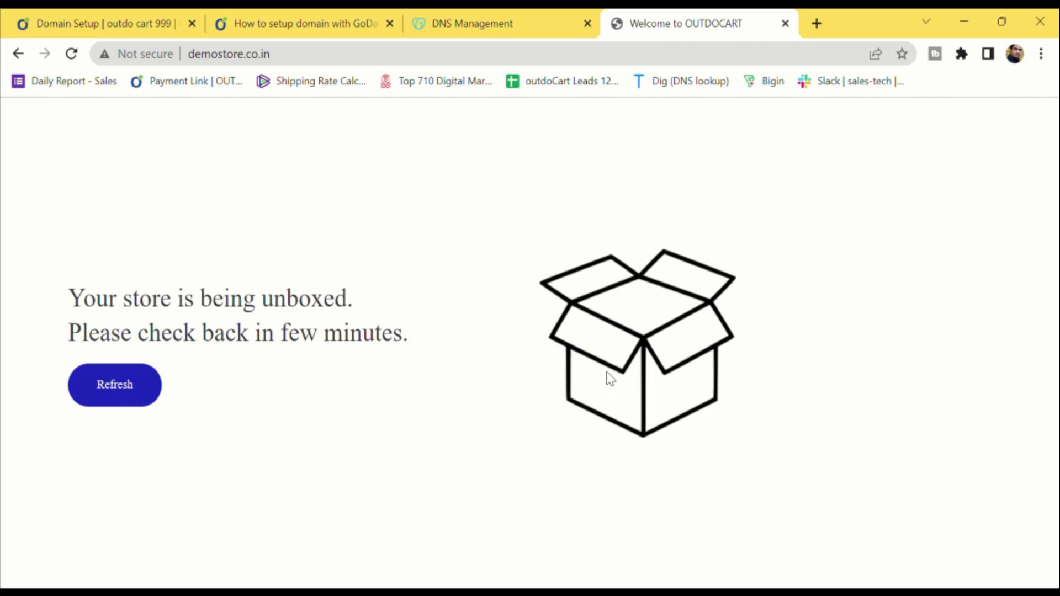